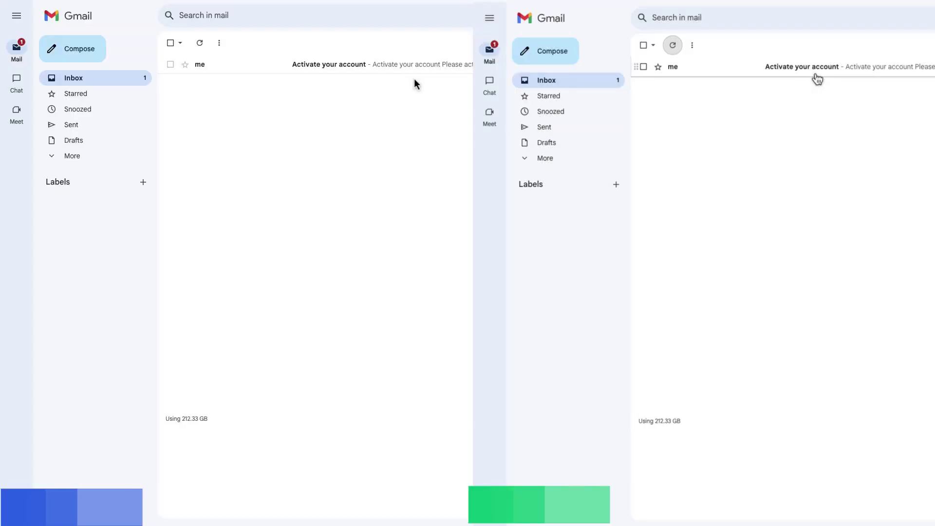
# Open the 'Activate your account' message in the Gmail inbox
pyautogui.click(393, 68)
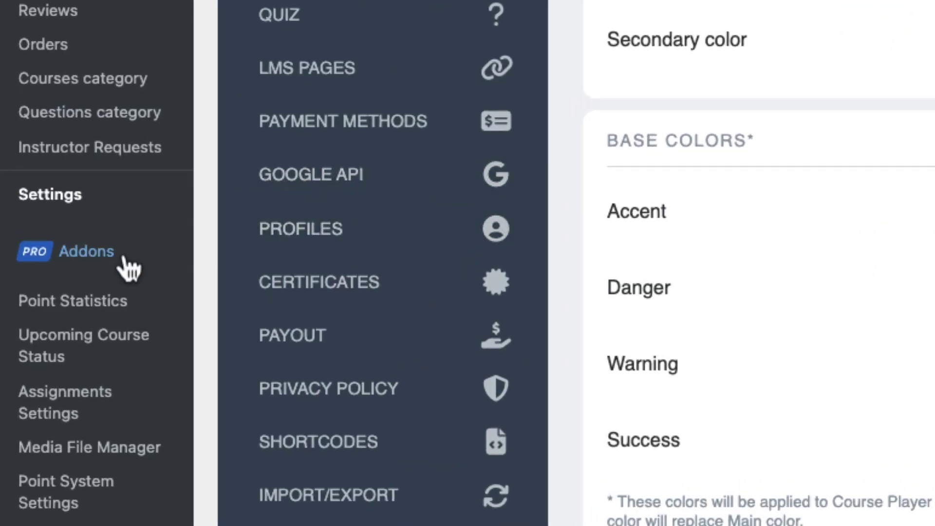
# Enable the Email Manager addon under MS LMS Addons and open its settings
pyautogui.click(127, 266)
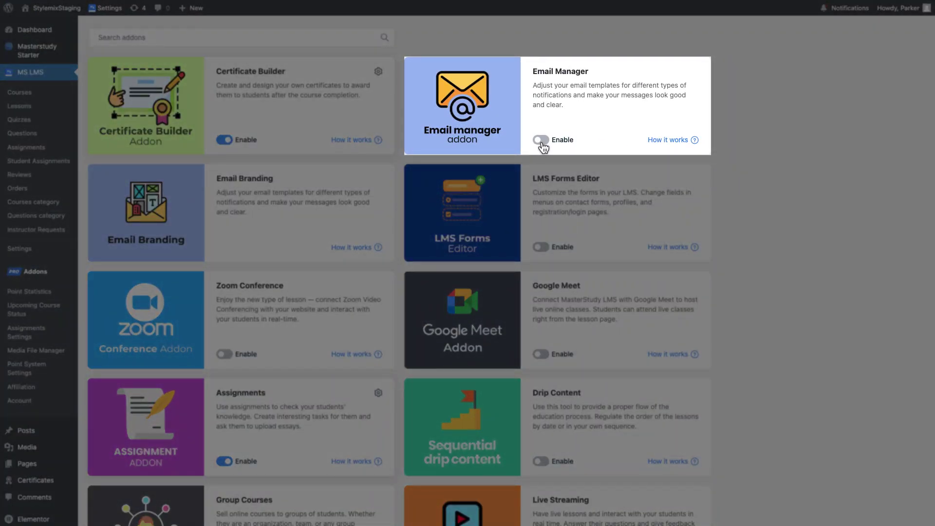
pyautogui.click(541, 141)
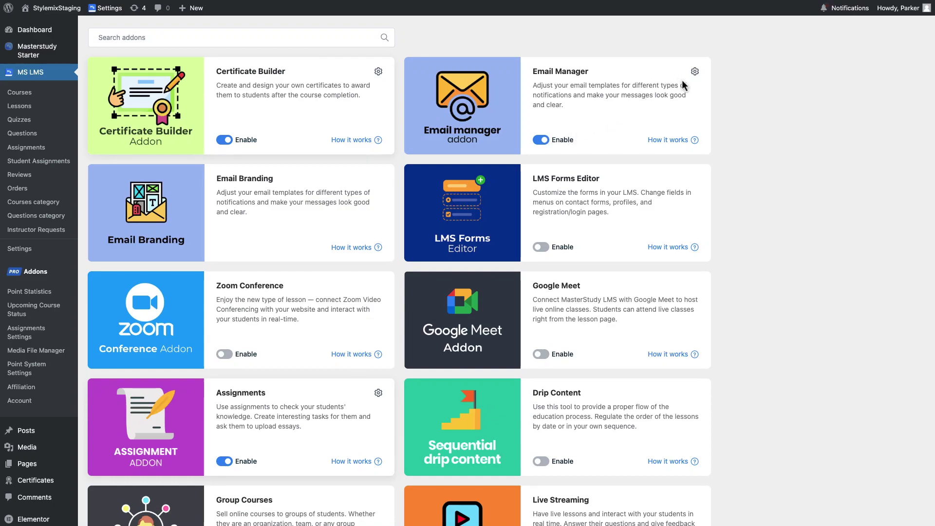
pyautogui.click(694, 73)
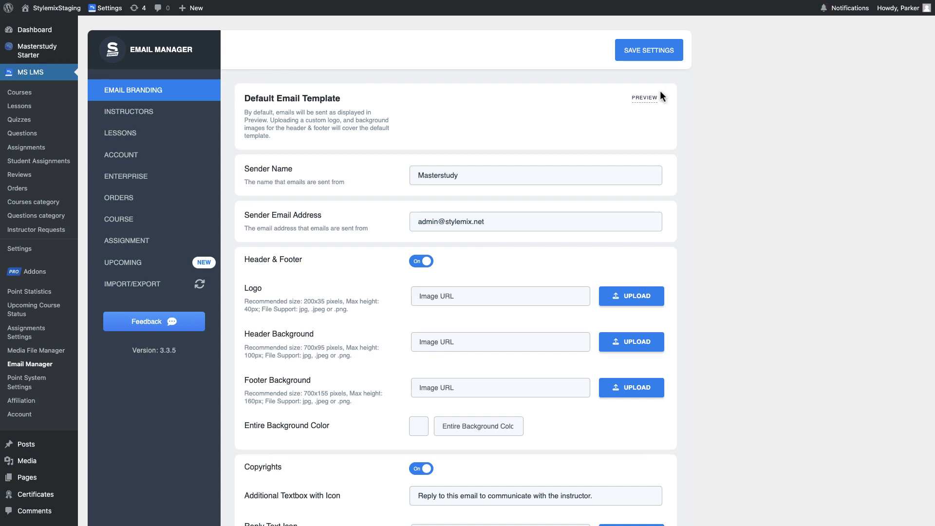
# Set the sender name to MasterStudy Academy and change the sender email address's local part
pyautogui.moveTo(643, 103)
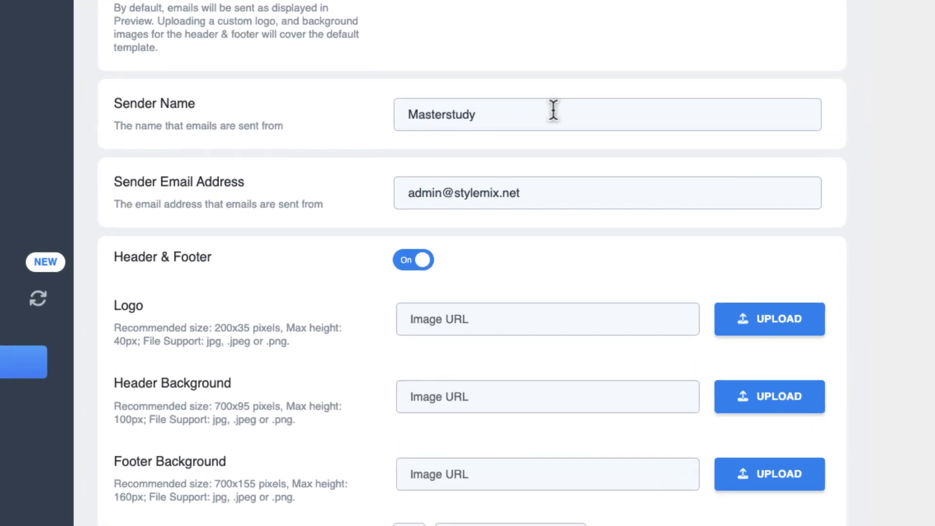
pyautogui.click(504, 174)
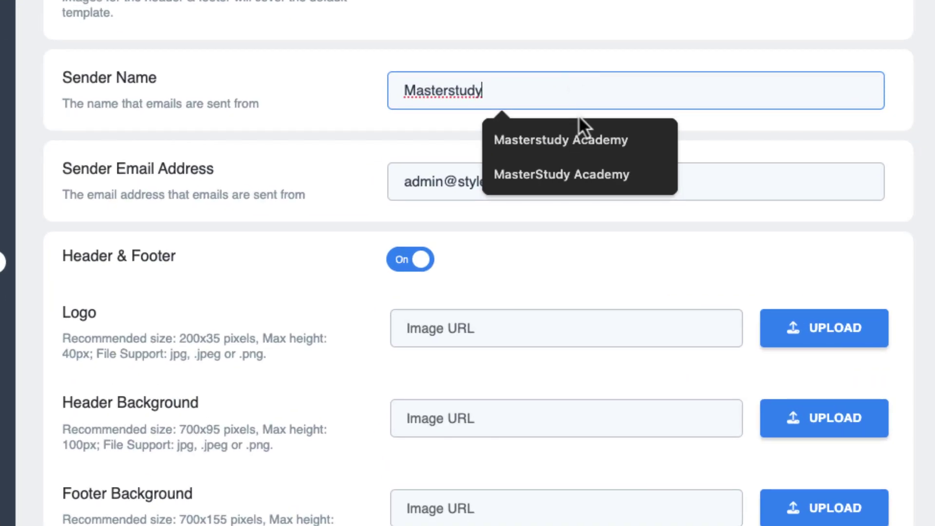
pyautogui.click(579, 176)
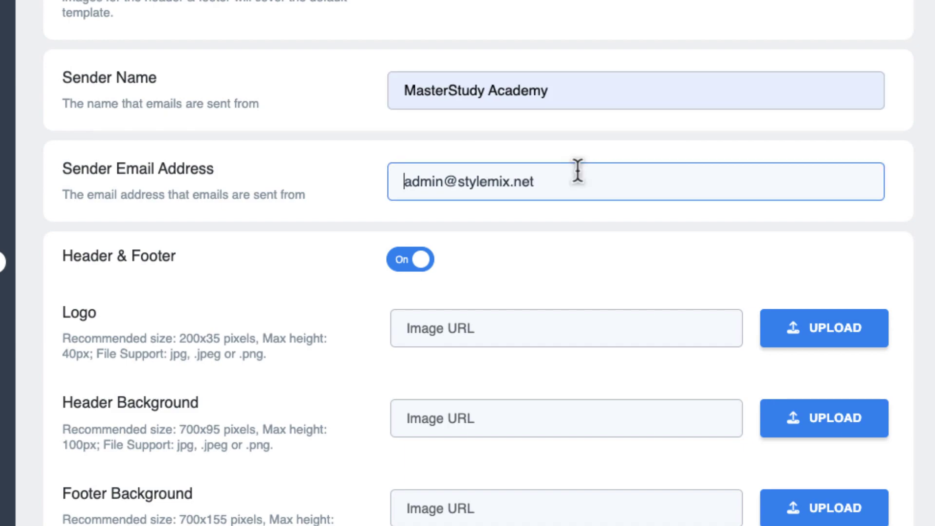
pyautogui.write('video.tutorials')
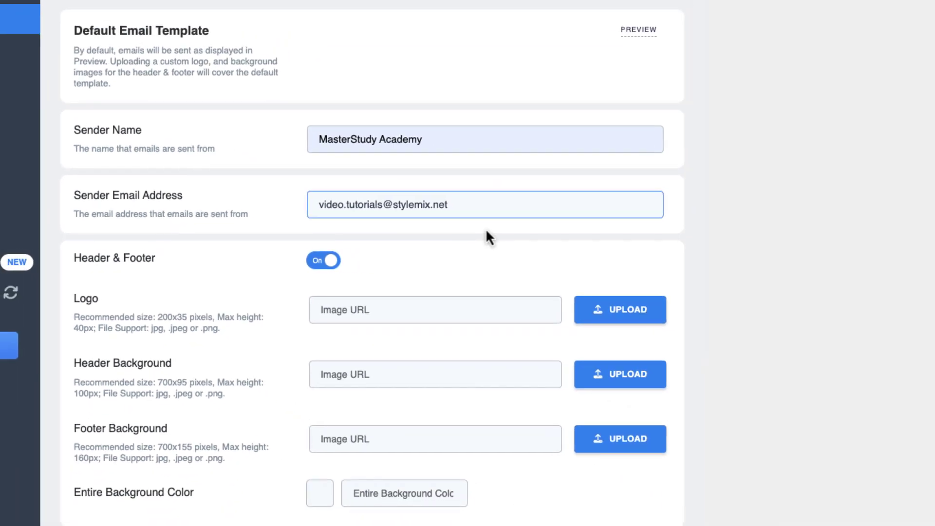
pyautogui.click(486, 231)
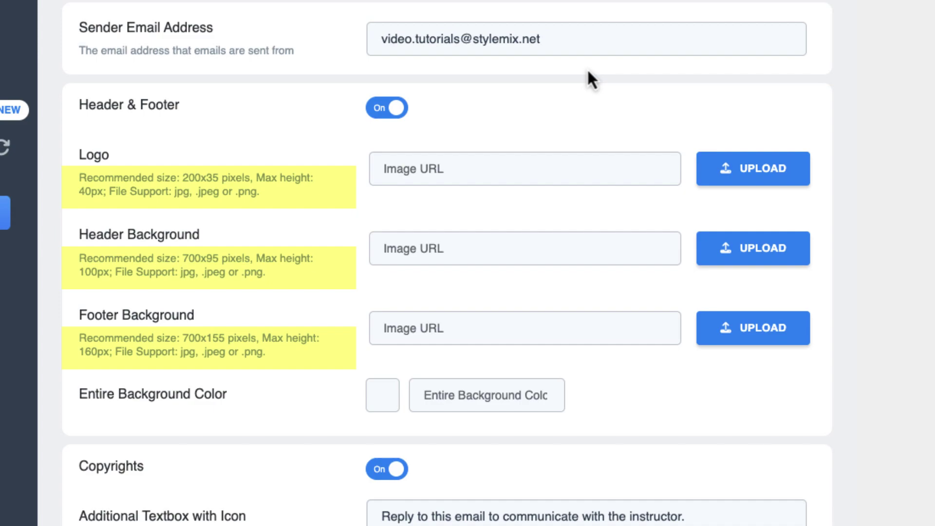
# Upload the MS logo image as the email template logo
pyautogui.click(752, 170)
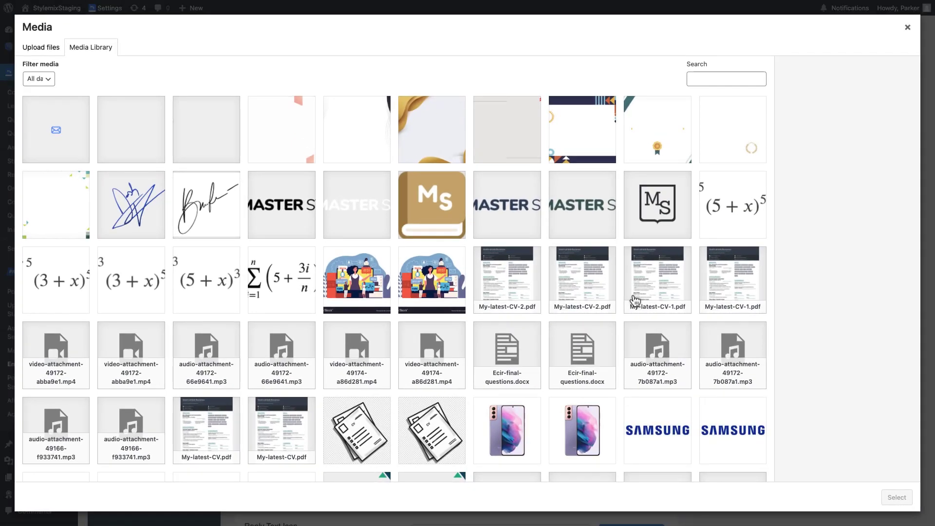
pyautogui.scroll(-5, 635, 300)
pyautogui.click(578, 393)
pyautogui.click(897, 498)
# Set the red banner image as the header background
pyautogui.click(655, 397)
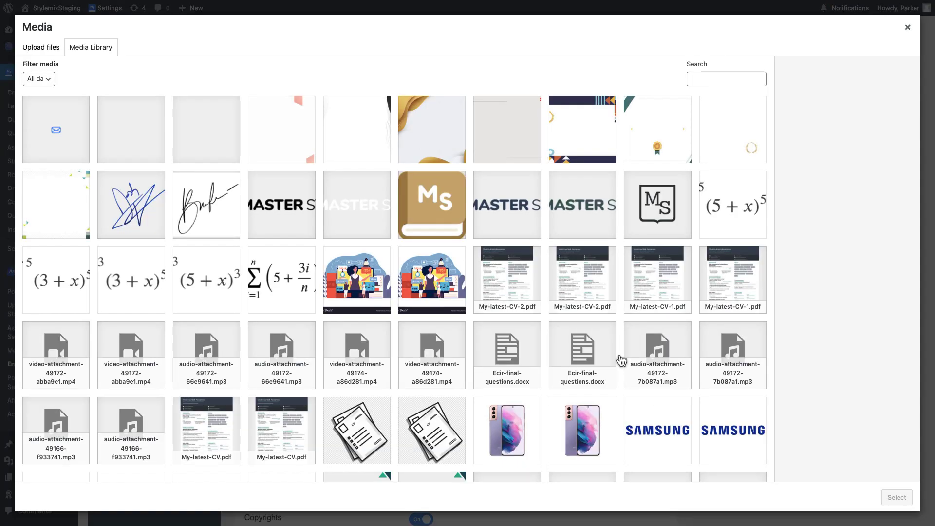
pyautogui.scroll(-5, 618, 359)
pyautogui.click(732, 324)
pyautogui.click(896, 498)
# Set the red wave image as the footer background
pyautogui.click(633, 472)
pyautogui.scroll(-5, 623, 409)
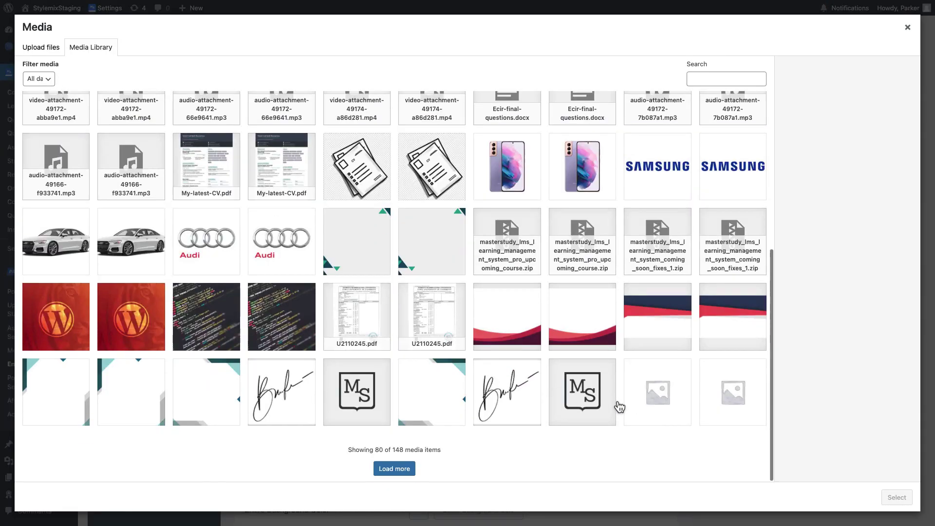
pyautogui.click(508, 316)
pyautogui.click(896, 497)
# Set the entire email background color to white
pyautogui.scroll(-4, 746, 434)
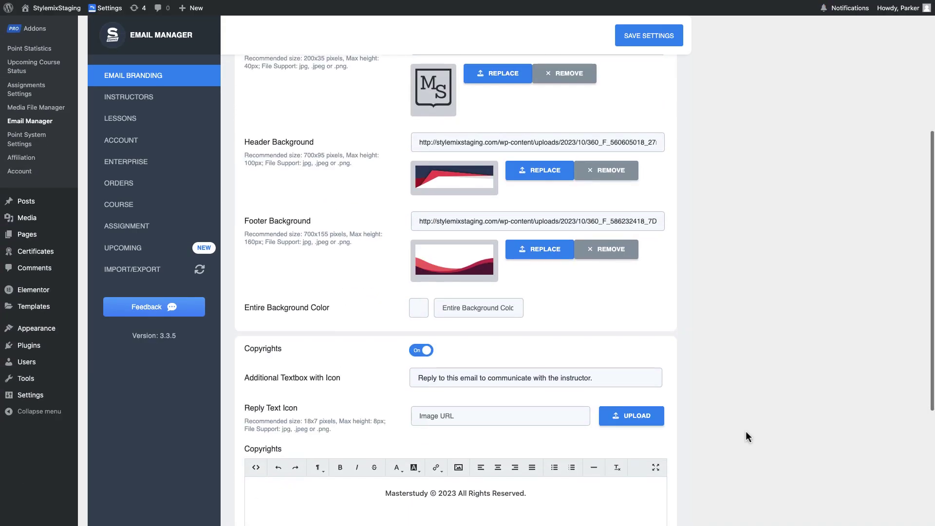
pyautogui.click(418, 312)
pyautogui.click(256, 312)
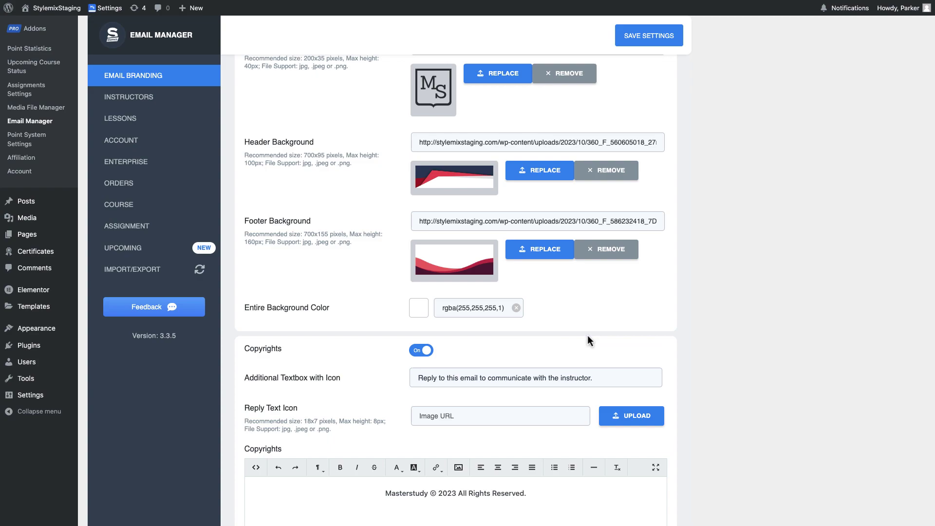
pyautogui.scroll(-3, 588, 339)
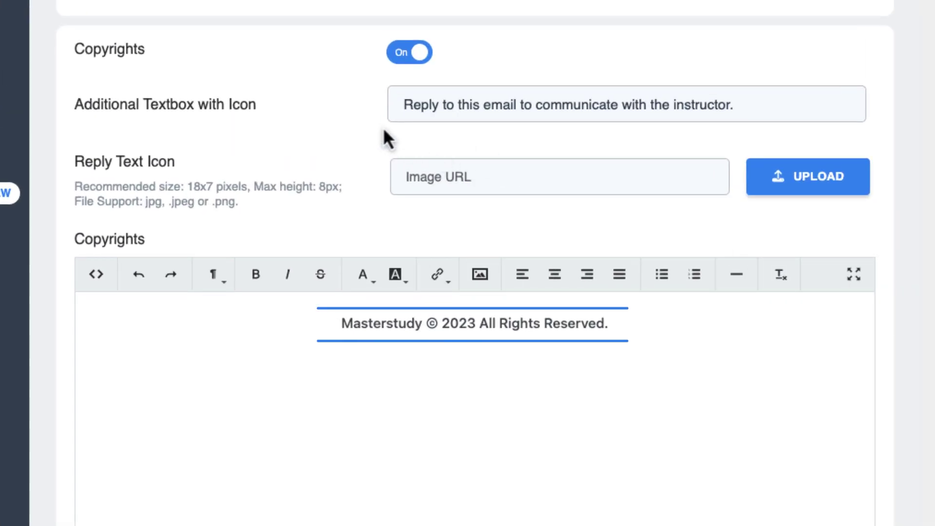
# Try prefixing 'Please,' to the reply line, then undo back to the original wording
pyautogui.tripleClick(449, 109)
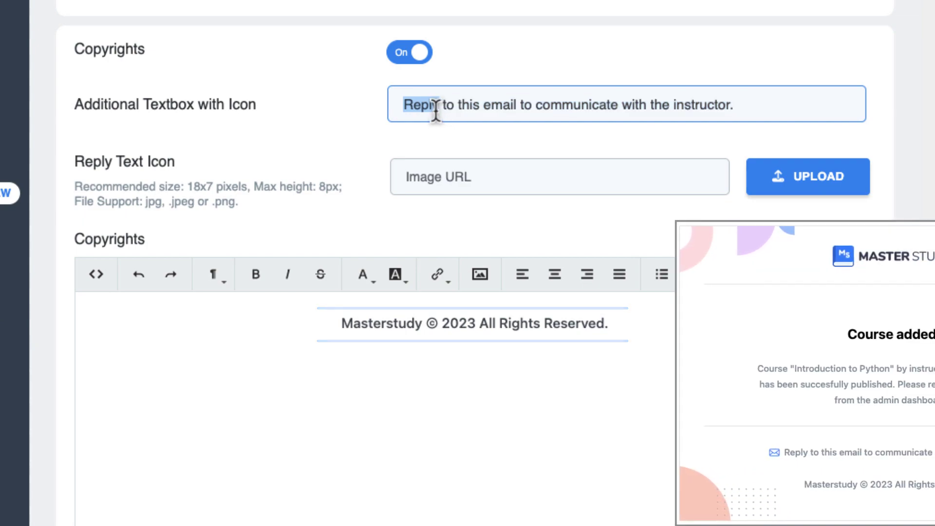
pyautogui.click(404, 105)
pyautogui.write('Please,')
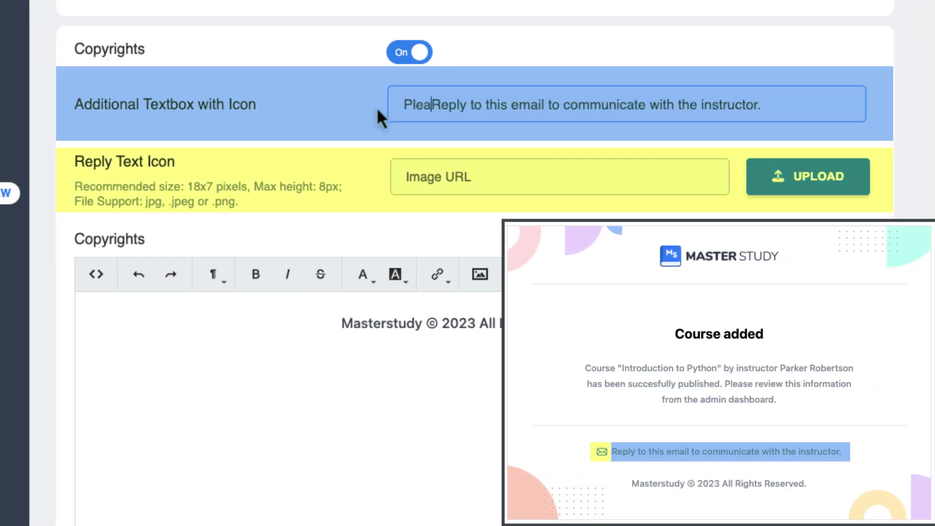
pyautogui.press('Delete')
pyautogui.write('r')
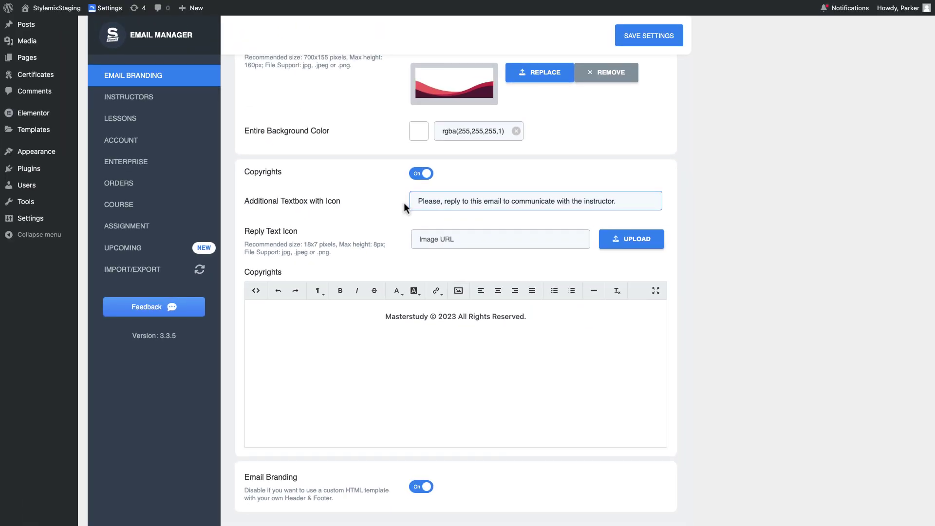
pyautogui.hotkey('ctrl', 'z')
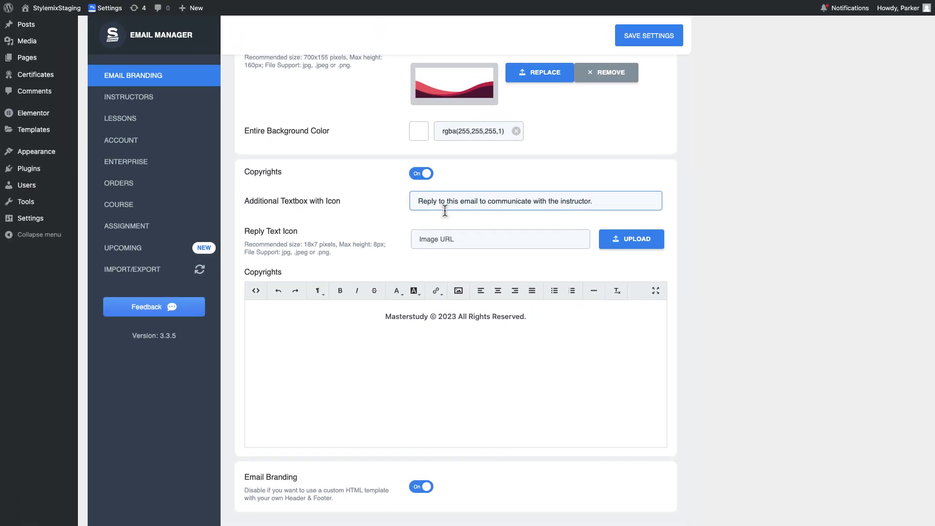
# Set the reply text icon to the email_reply.png envelope image
pyautogui.click(631, 239)
pyautogui.click(74, 142)
pyautogui.click(896, 497)
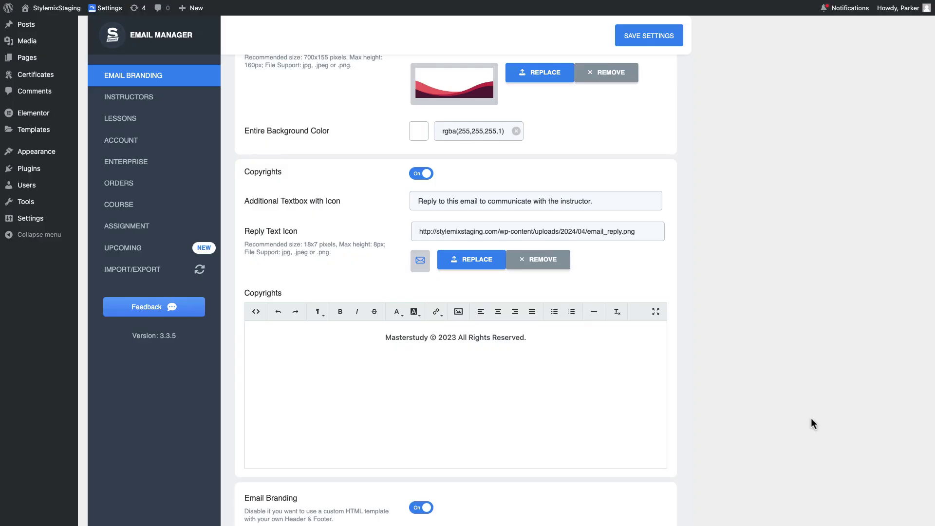
pyautogui.scroll(-2, 761, 370)
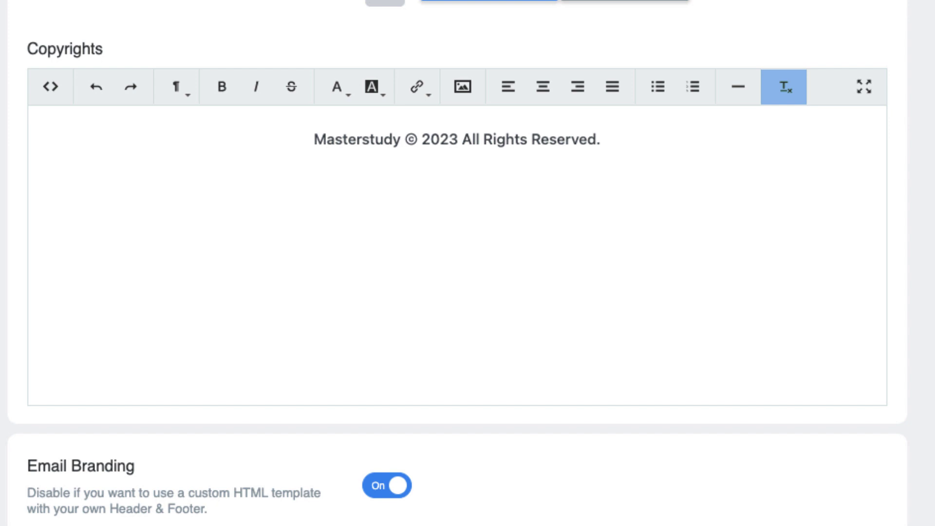
# Make the copyright line a Header 3 heading with MasterStudy colored orange
pyautogui.press('super+a')
pyautogui.click(181, 90)
pyautogui.click(229, 265)
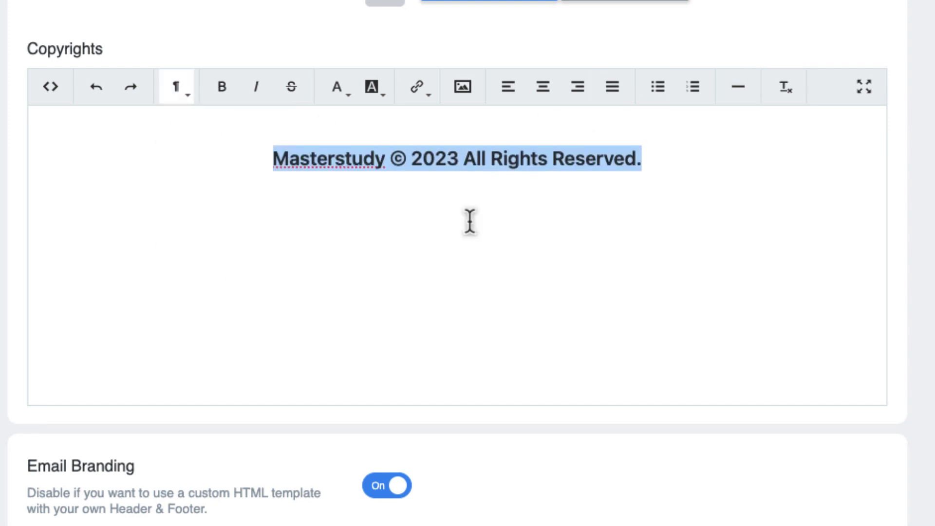
pyautogui.click(366, 168)
pyautogui.doubleClick(366, 168)
pyautogui.click(341, 88)
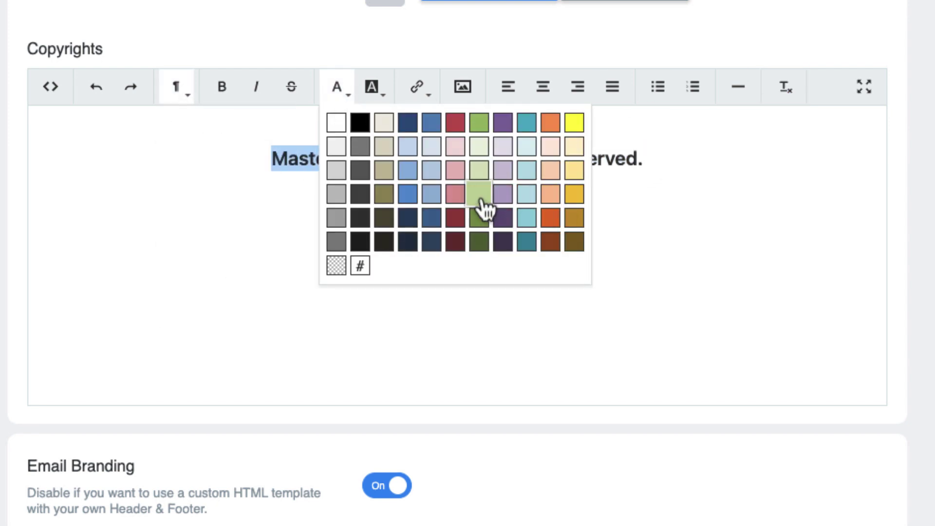
pyautogui.click(550, 218)
# Change the copyright year from 2023 to 2024
pyautogui.moveTo(413, 158); pyautogui.dragTo(649, 190)
pyautogui.click(492, 192)
pyautogui.click(460, 159)
pyautogui.press('BackSpace')
pyautogui.write('4')
# Add a new line below with an icon and the text 'Terms and Conditions'
pyautogui.click(662, 169)
pyautogui.press('Return')
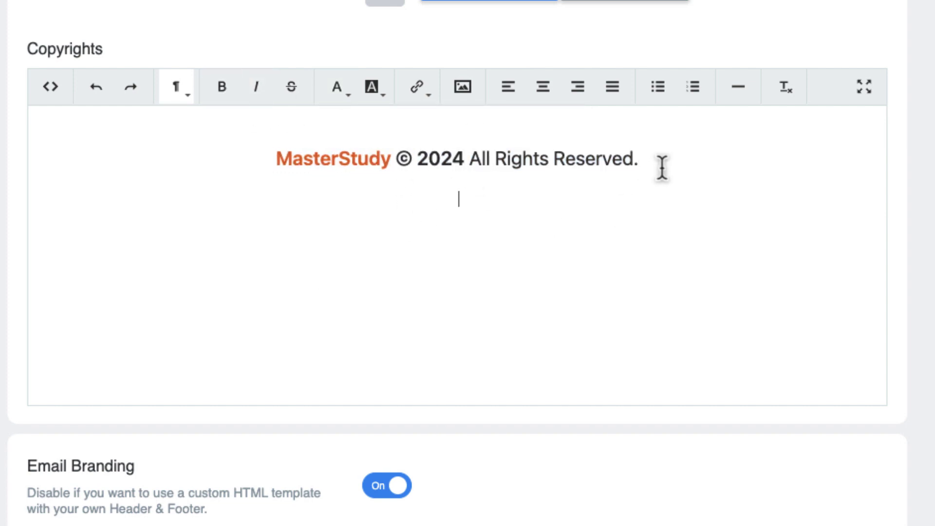
pyautogui.click(463, 87)
pyautogui.click(555, 278)
pyautogui.write('Terms and Conditions')
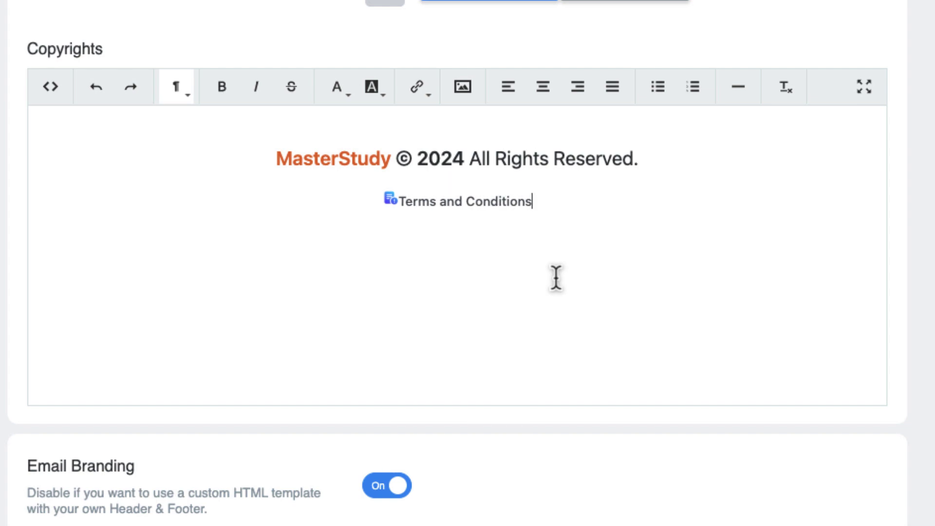
pyautogui.moveTo(533, 201); pyautogui.dragTo(399, 204)
pyautogui.click(416, 87)
pyautogui.click(446, 134)
pyautogui.write('yourwebsi')
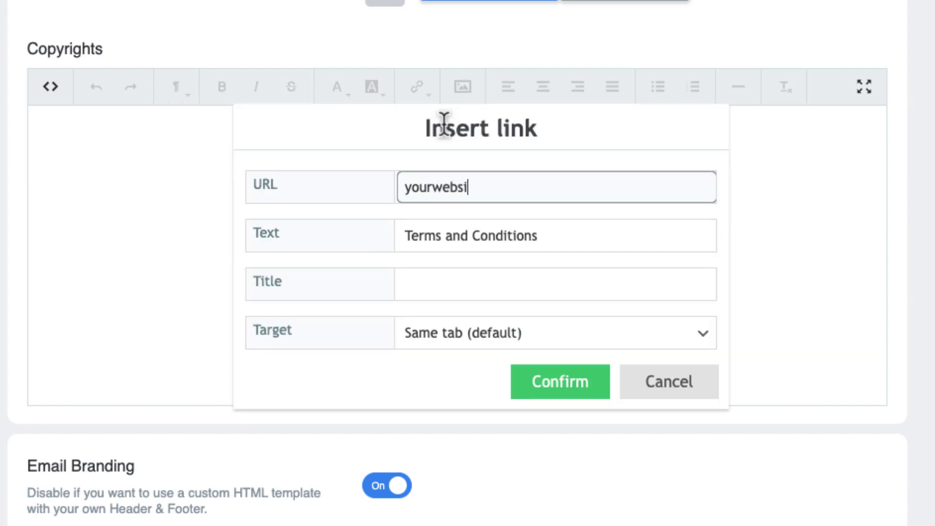
pyautogui.write('te.com/terms-and-contid')
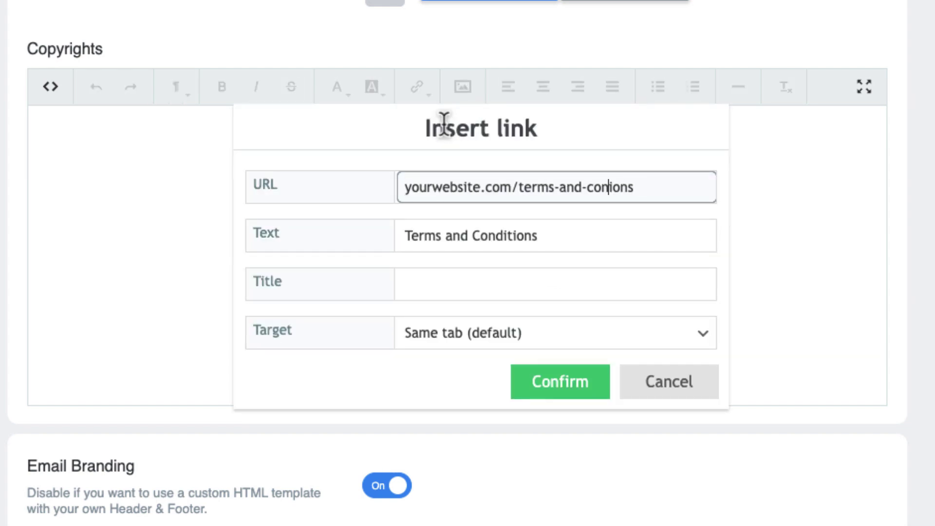
pyautogui.press('Home')
pyautogui.write('https://')
pyautogui.click(429, 332)
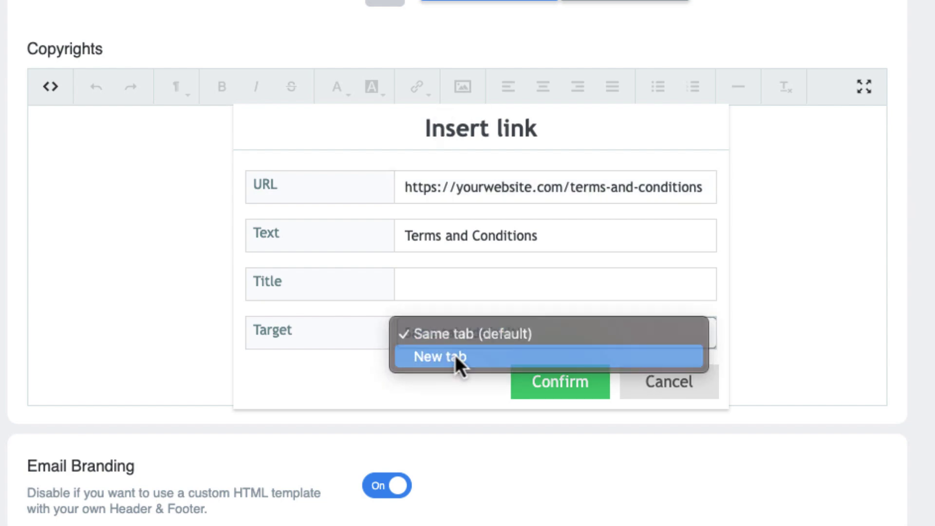
# Insert the new-tab Terms and Conditions link, add a divider above it, and review the HTML
pyautogui.click(428, 355)
pyautogui.click(560, 381)
pyautogui.click(738, 87)
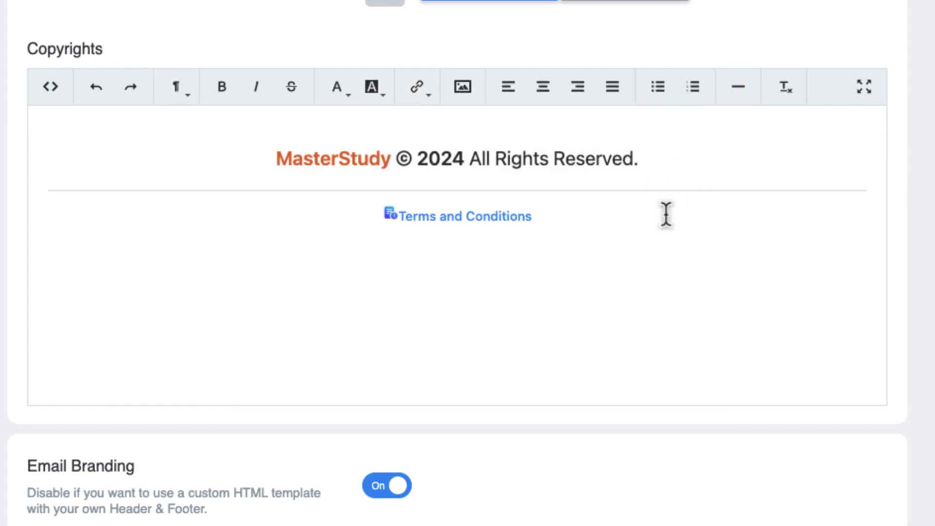
pyautogui.click(665, 215)
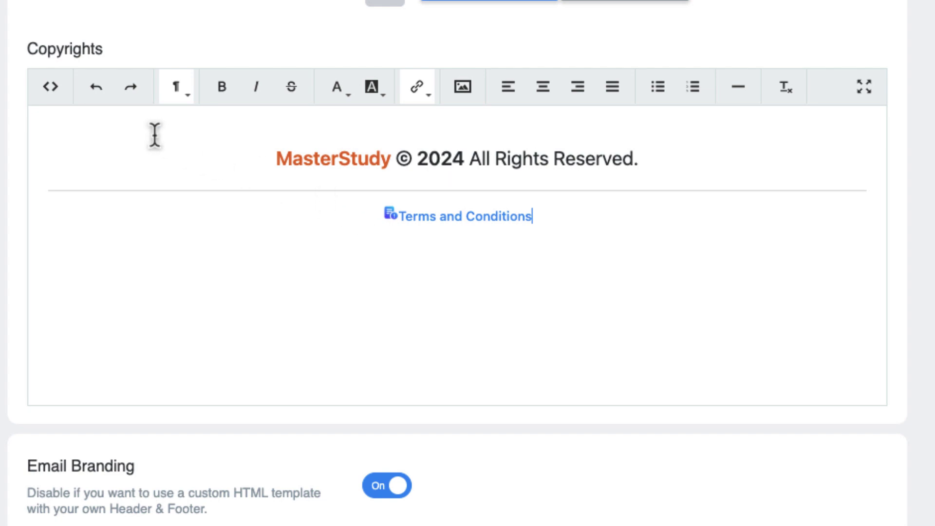
pyautogui.click(51, 89)
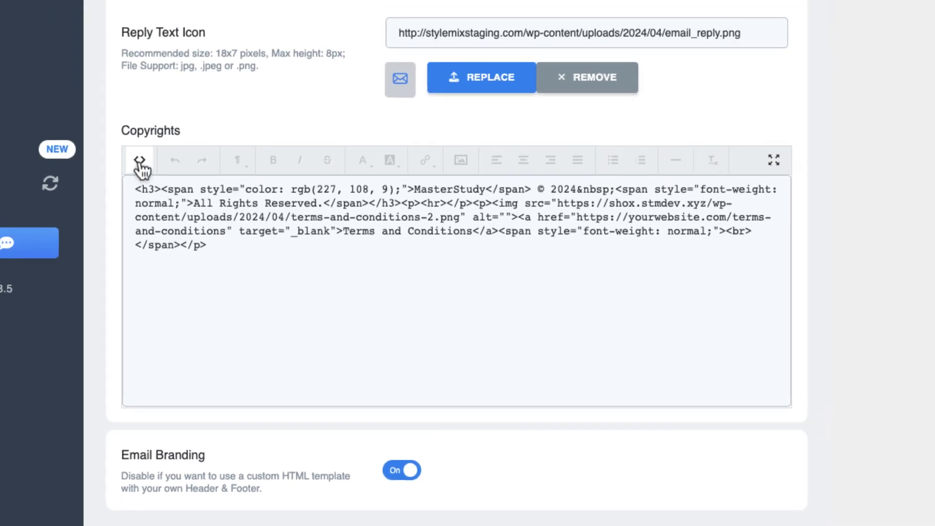
pyautogui.click(50, 87)
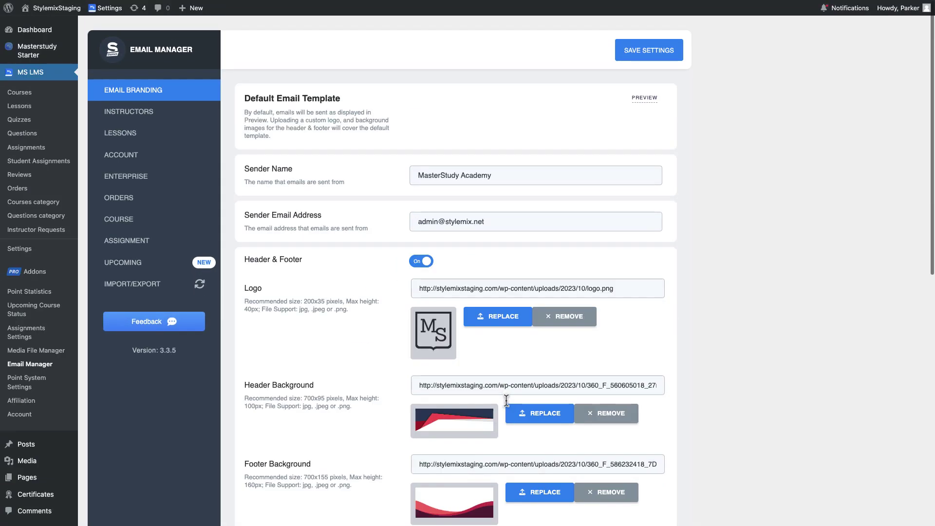
# Toggle Email Branding off and back on, then save the branding settings
pyautogui.scroll(-10, 506, 428)
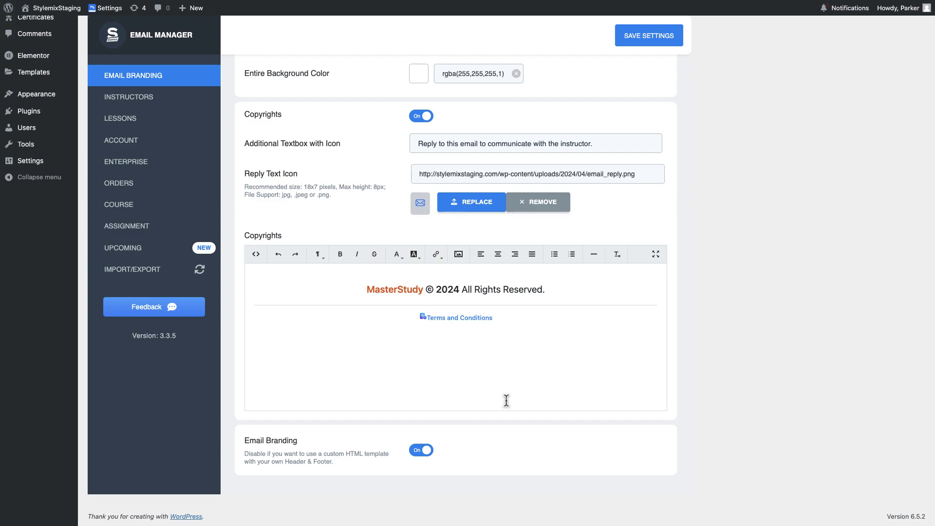
pyautogui.click(425, 451)
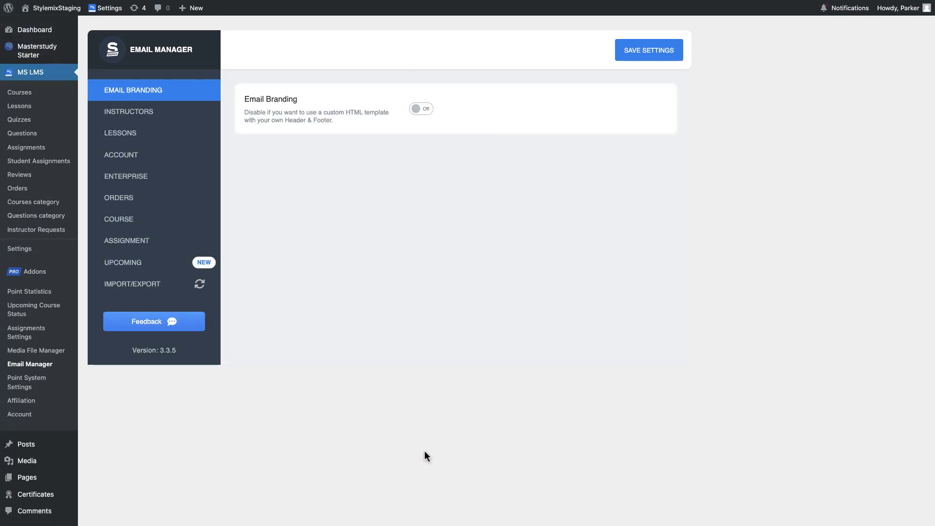
pyautogui.click(421, 109)
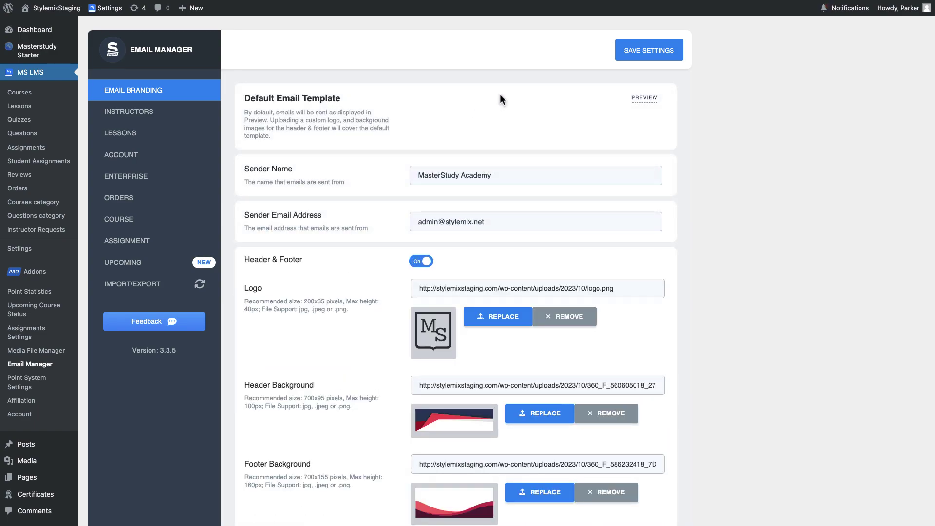
pyautogui.click(677, 64)
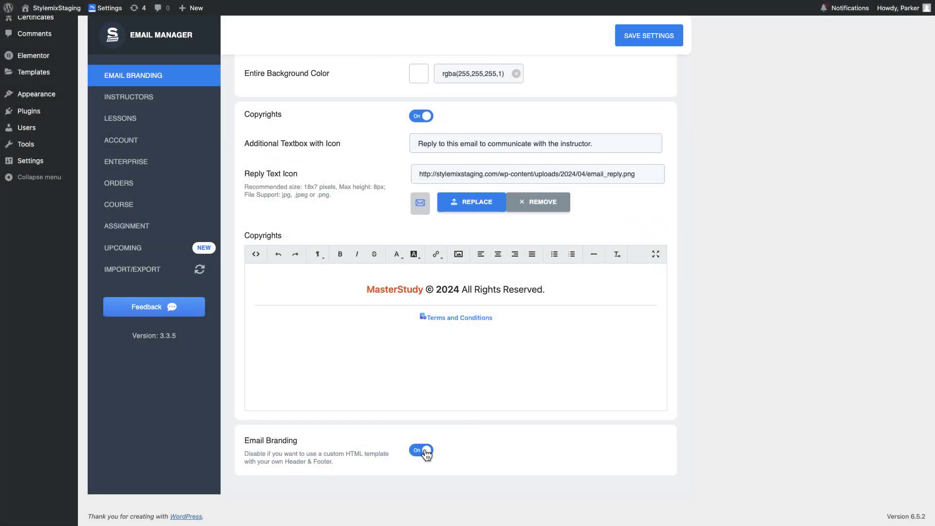
# Toggle Email Branding off and on again, then open the Instructors email settings
pyautogui.click(425, 450)
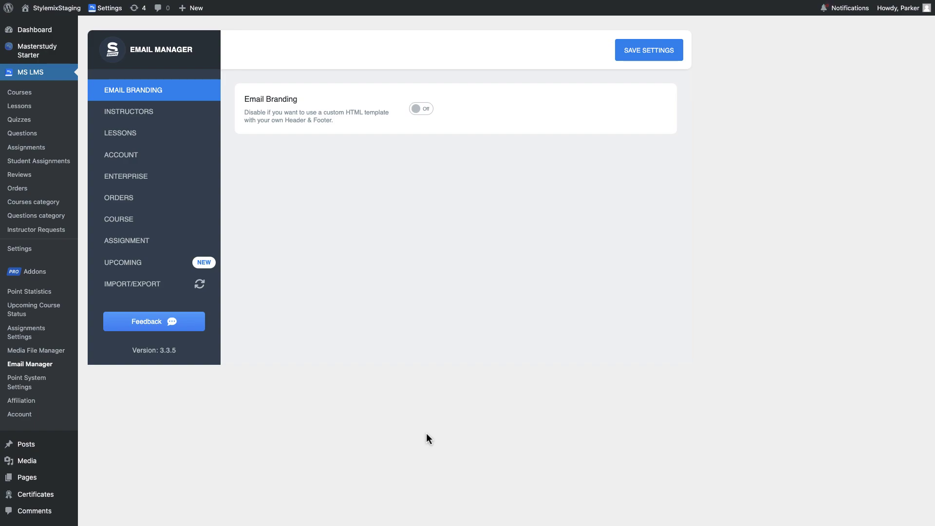
pyautogui.click(421, 108)
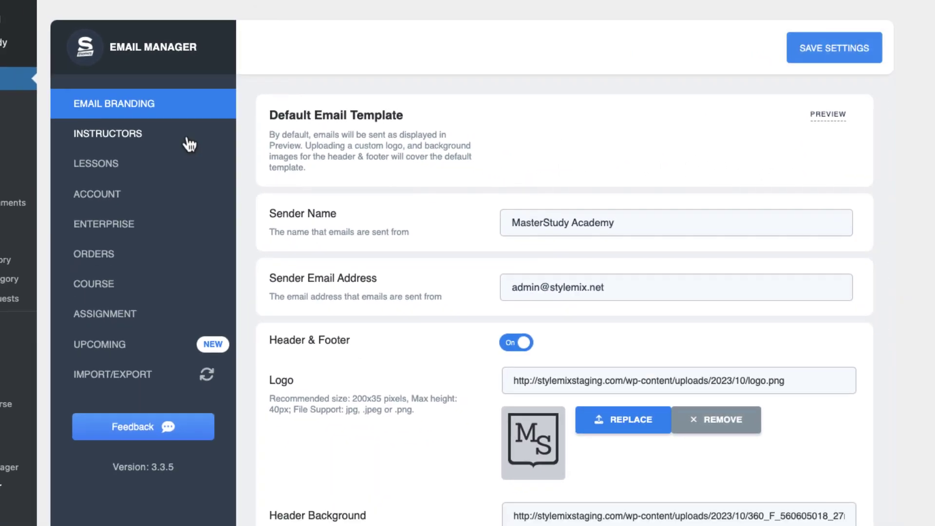
pyautogui.click(146, 161)
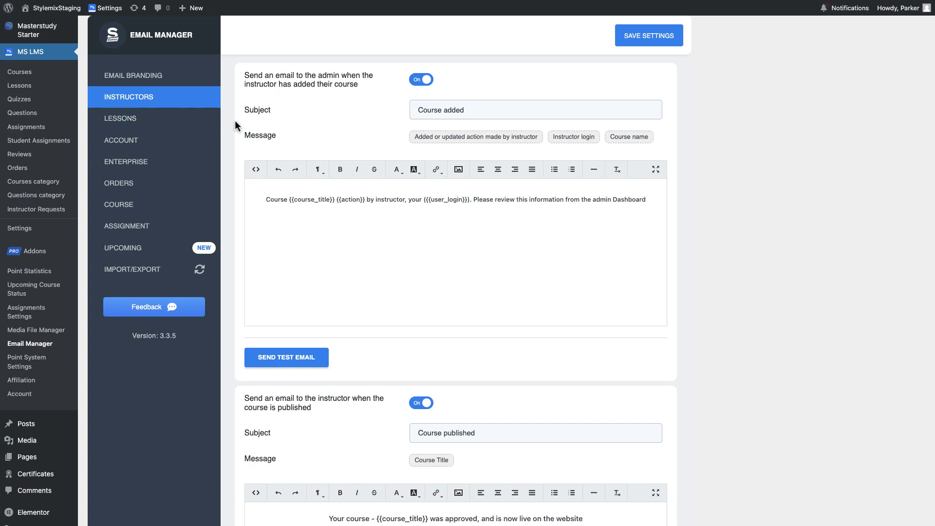
# Turn off the admin notification sent when an instructor adds a course
pyautogui.scroll(-15, 237, 122)
pyautogui.scroll(6, 236, 122)
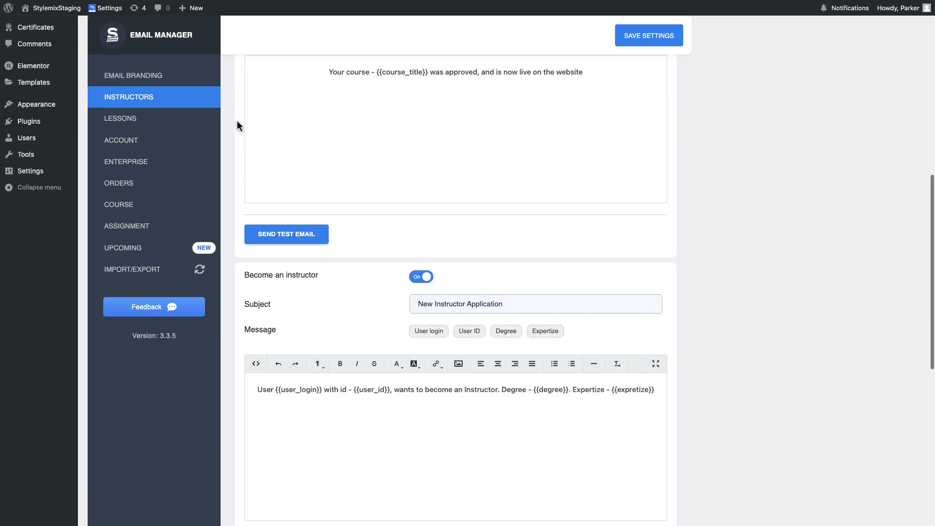
pyautogui.scroll(10, 237, 122)
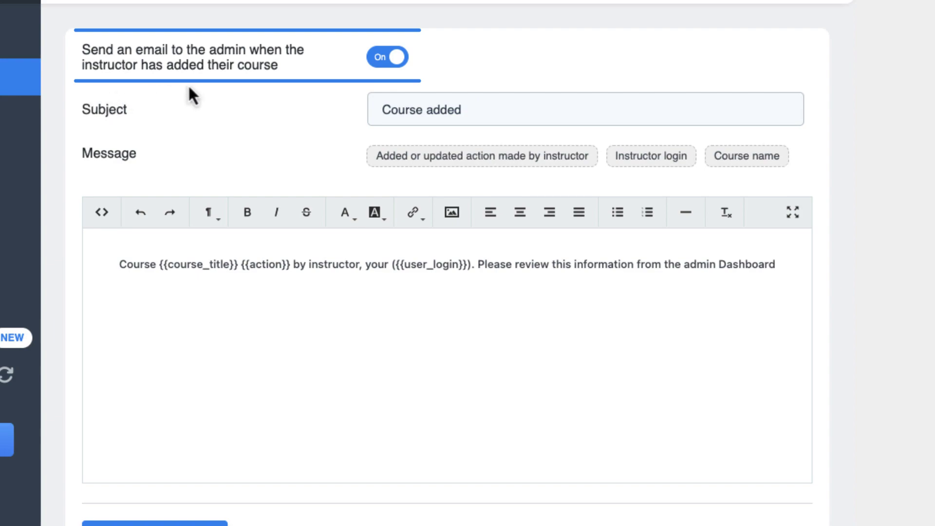
pyautogui.click(390, 58)
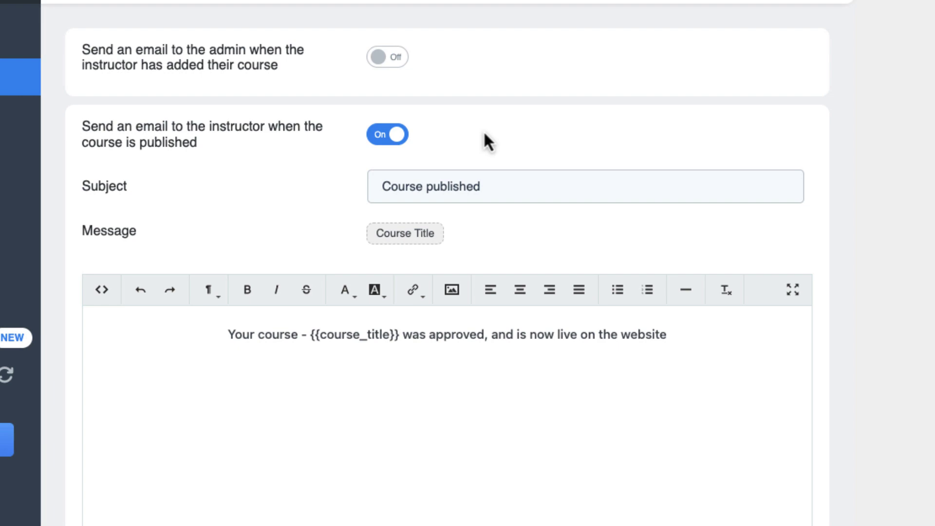
# Capitalise the subject to 'Course Published'
pyautogui.click(434, 187)
pyautogui.press('BackSpace')
pyautogui.write('P')
pyautogui.click(549, 253)
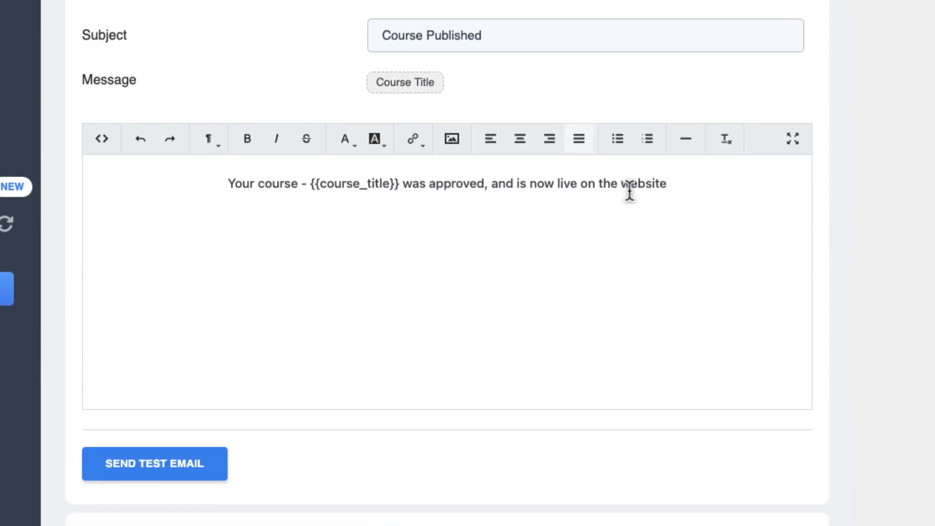
# Insert the Course Title tag after 'website', then delete the extra Course Title tags
pyautogui.click(649, 209)
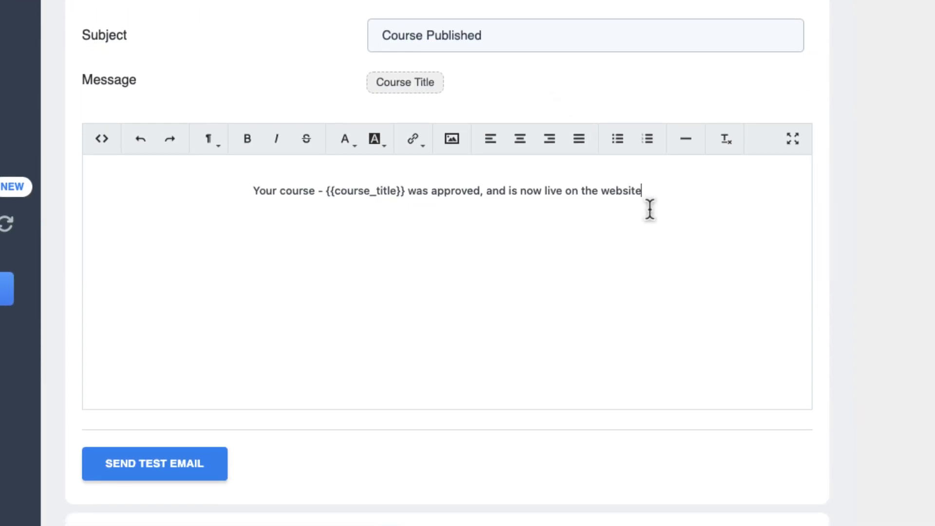
pyautogui.click(415, 92)
pyautogui.click(415, 93)
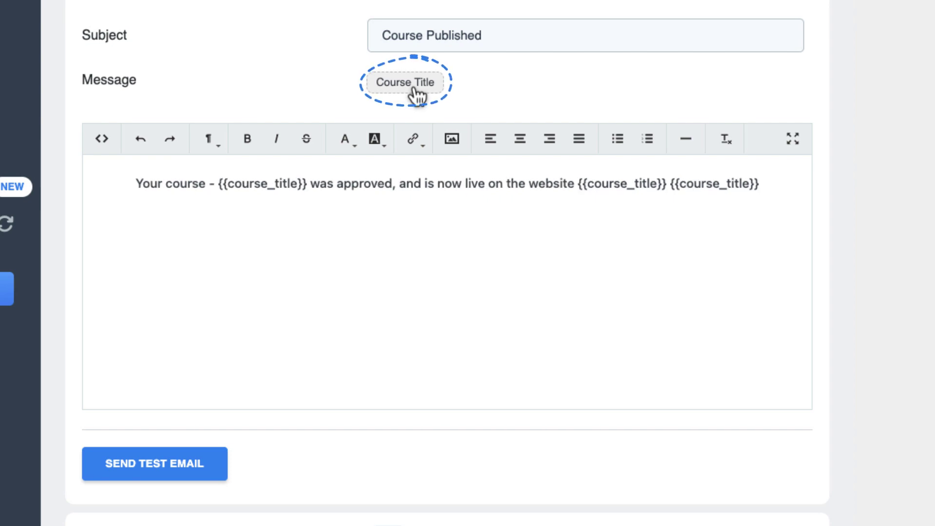
pyautogui.click(414, 93)
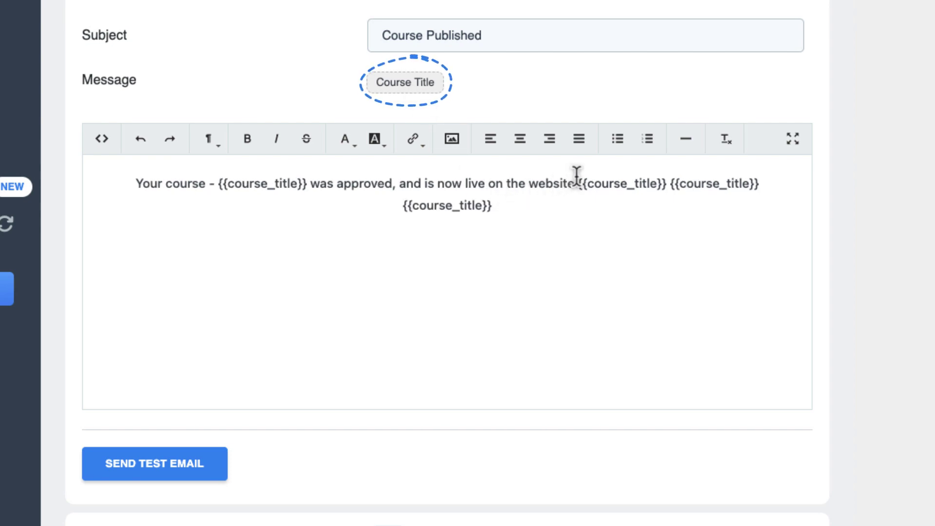
pyautogui.click(588, 206)
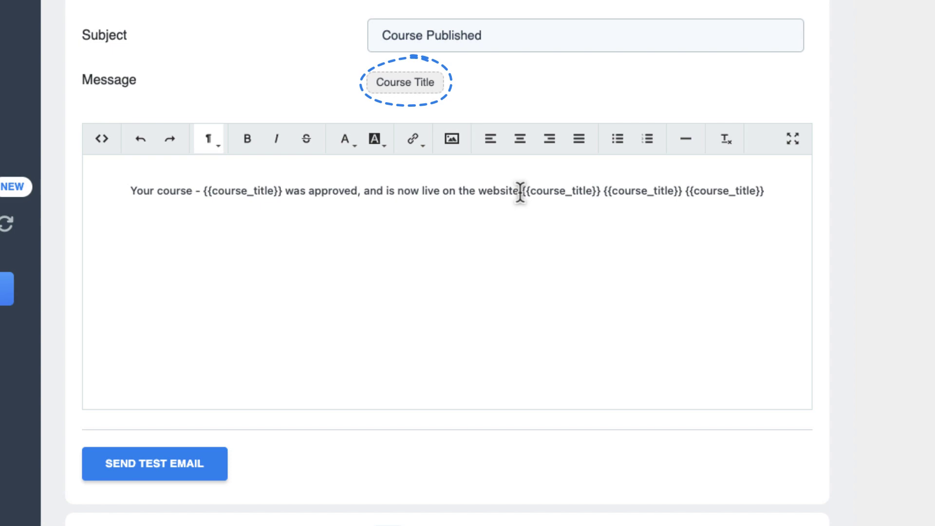
pyautogui.moveTo(520, 191); pyautogui.dragTo(742, 209)
pyautogui.press('BackSpace')
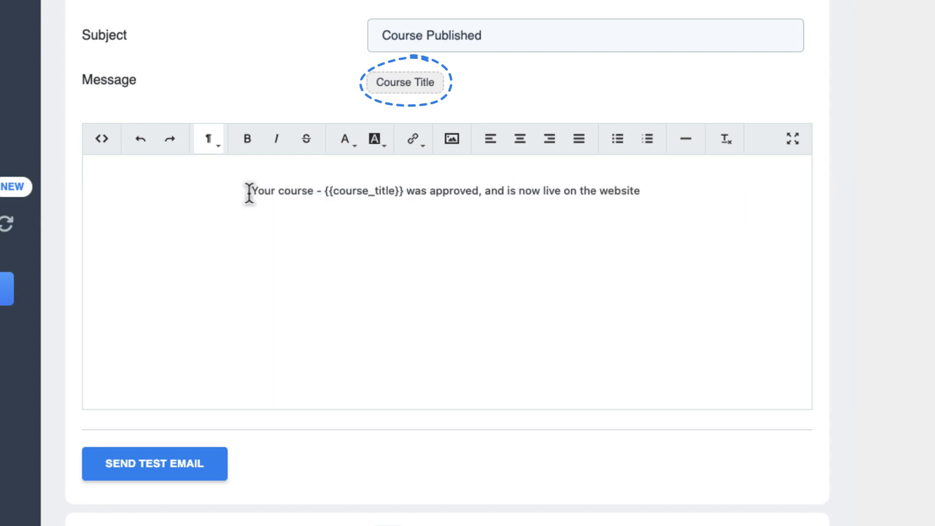
# Start the message with 'Dear instructor, ' and add a new line 'Enjoy your journey!'
pyautogui.click(250, 191)
pyautogui.write('Dear instructor,')
pyautogui.press('Delete')
pyautogui.write('y.')
pyautogui.press('Return')
pyautogui.write('Enjoy your journey!')
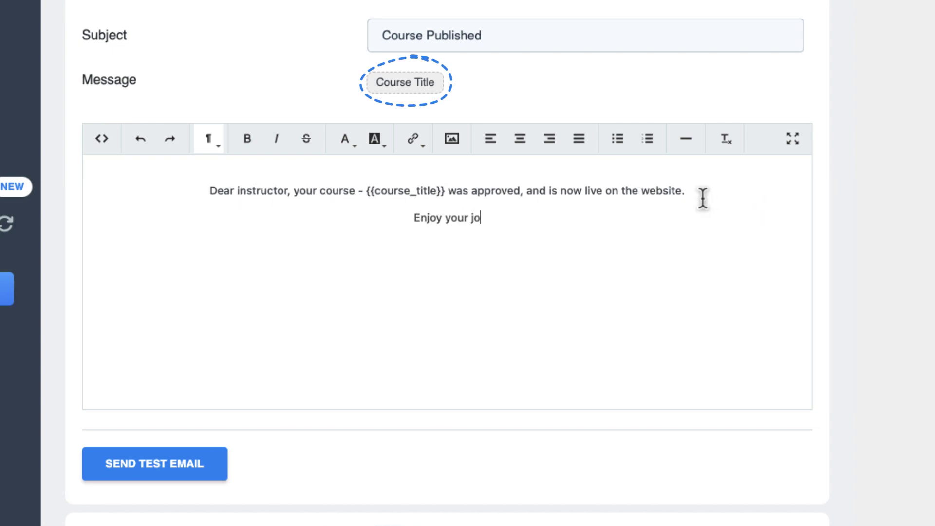
# Colour the new line blue and extend it to 'Enjoy your journey with us!'
pyautogui.moveTo(400, 218); pyautogui.dragTo(495, 218)
pyautogui.click(355, 144)
pyautogui.click(555, 227)
pyautogui.press('Left')
pyautogui.write('with us')
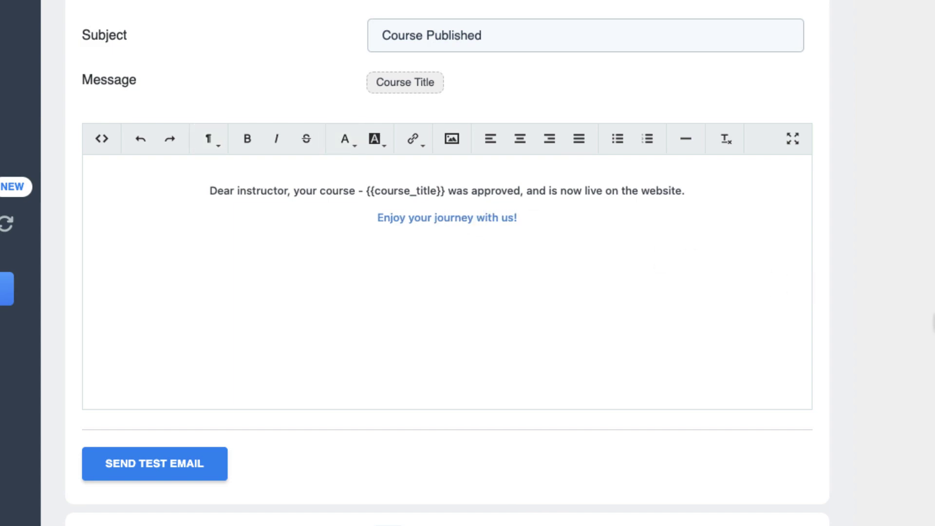
pyautogui.click(100, 140)
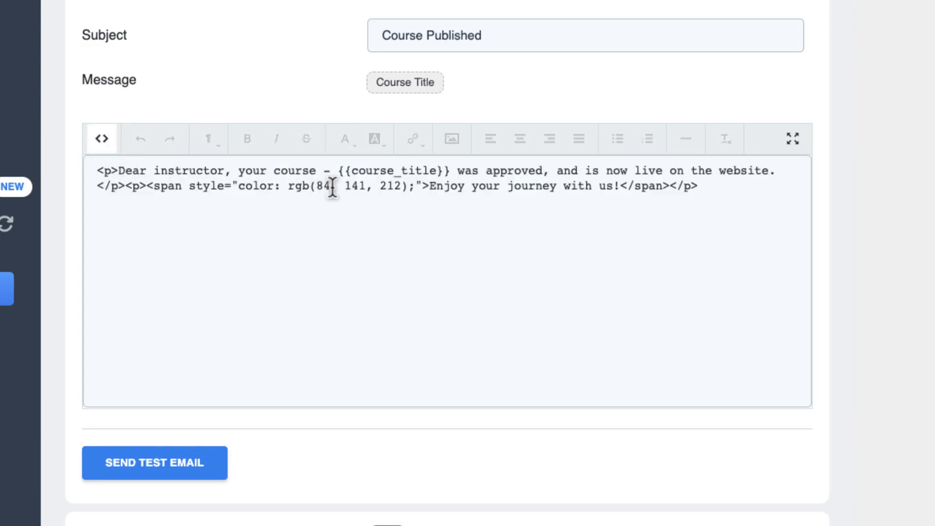
pyautogui.moveTo(338, 170); pyautogui.dragTo(455, 173)
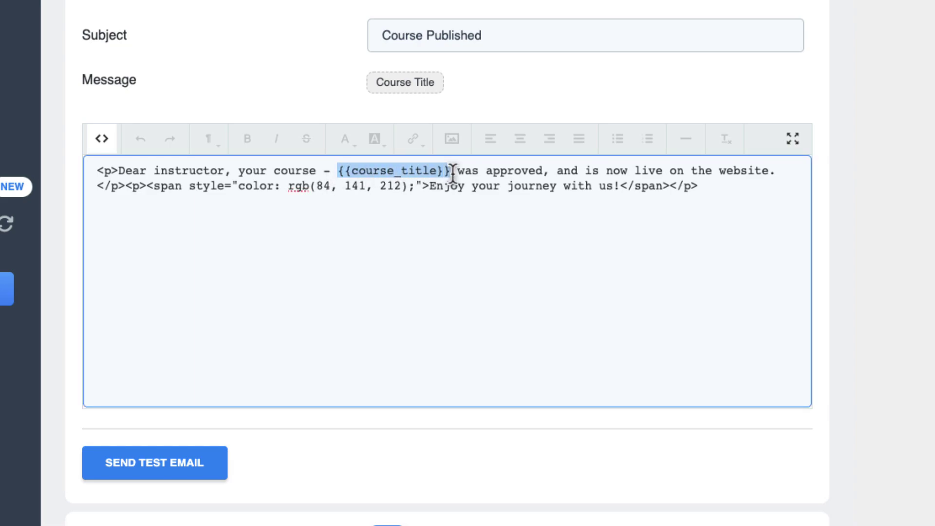
pyautogui.click(396, 253)
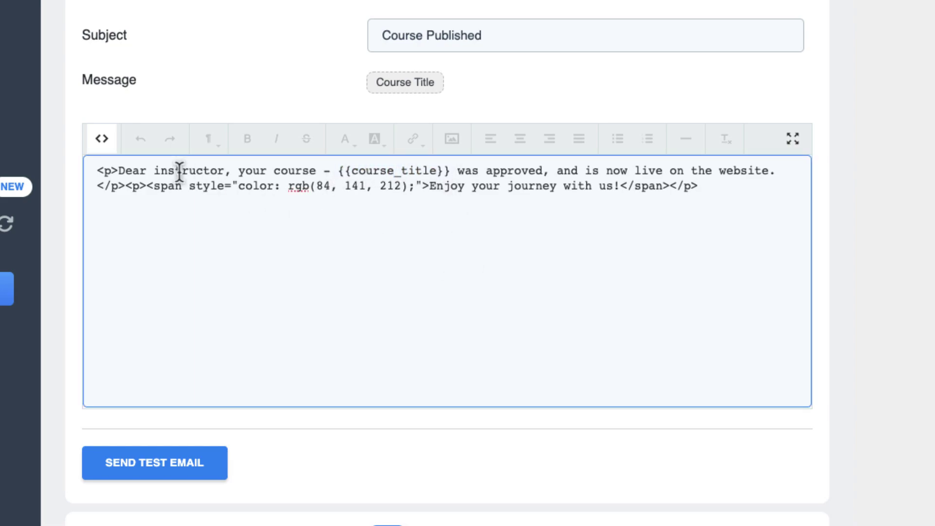
pyautogui.click(102, 139)
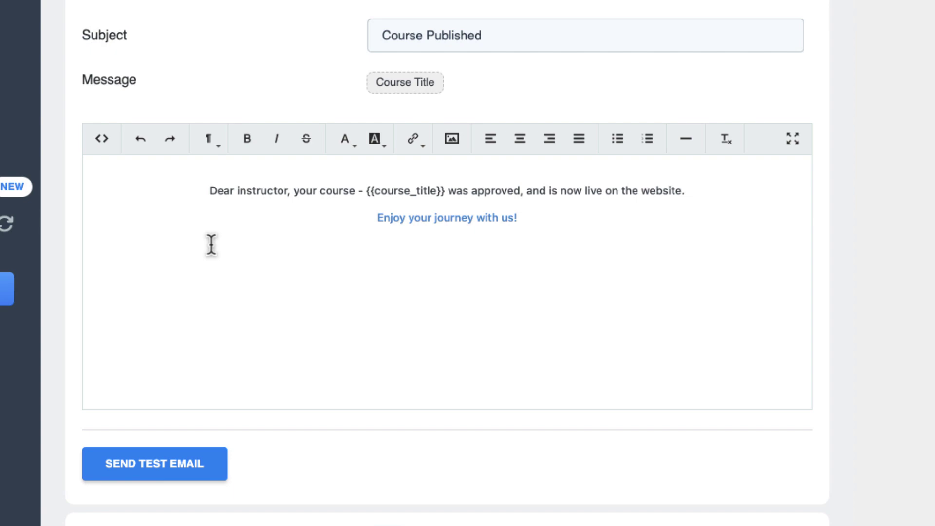
# Send a test of the Course Published email
pyautogui.click(199, 464)
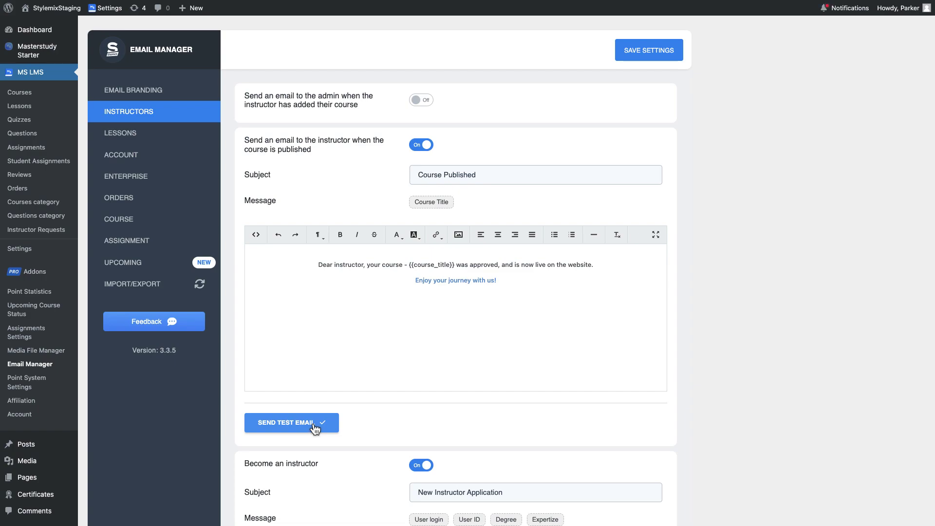
# Save the Email Manager settings
pyautogui.click(664, 59)
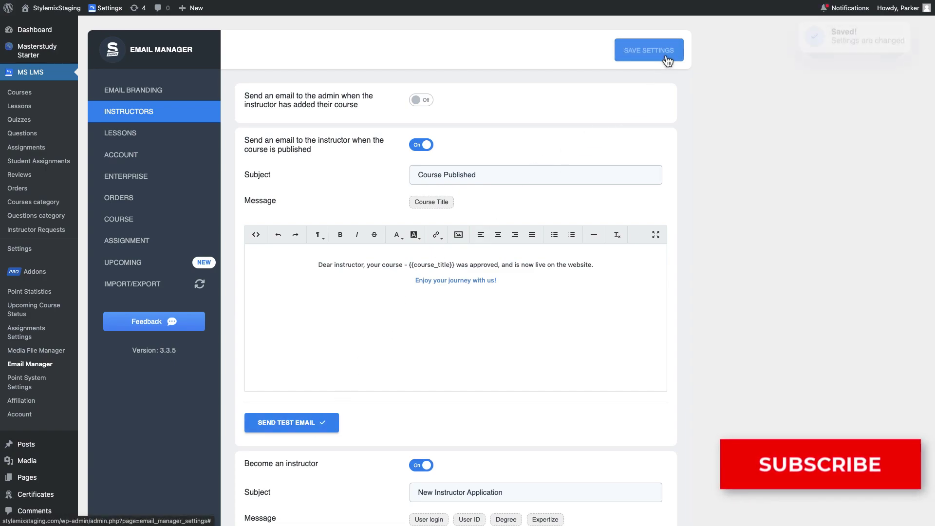